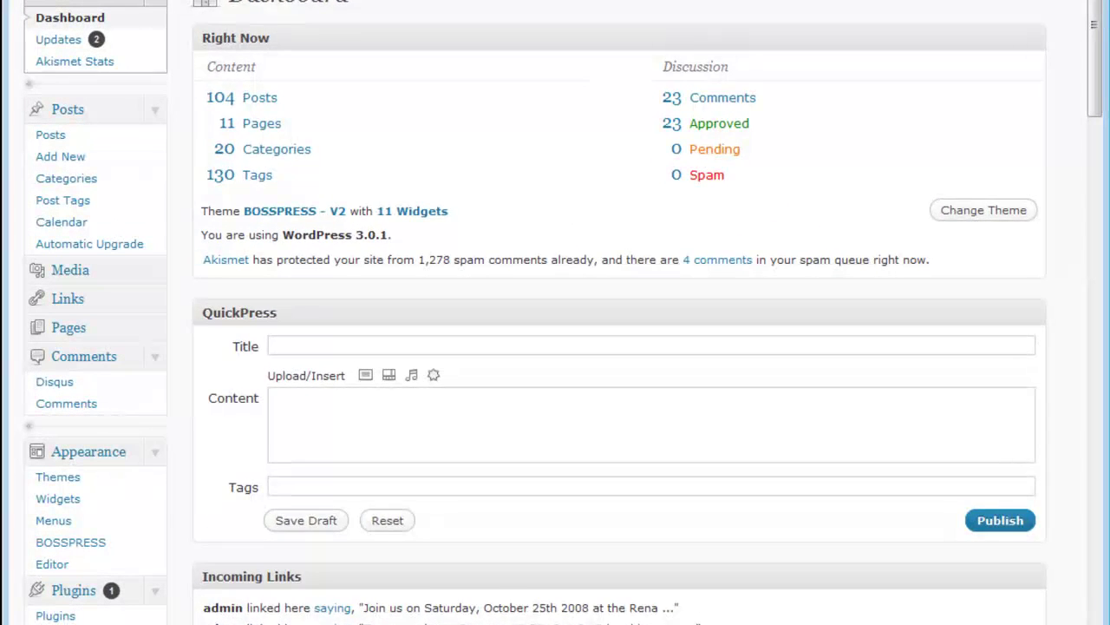
# Check the dashboard's screen options and move the QuickPress box above the Right Now box.
pyautogui.click(879, 63)
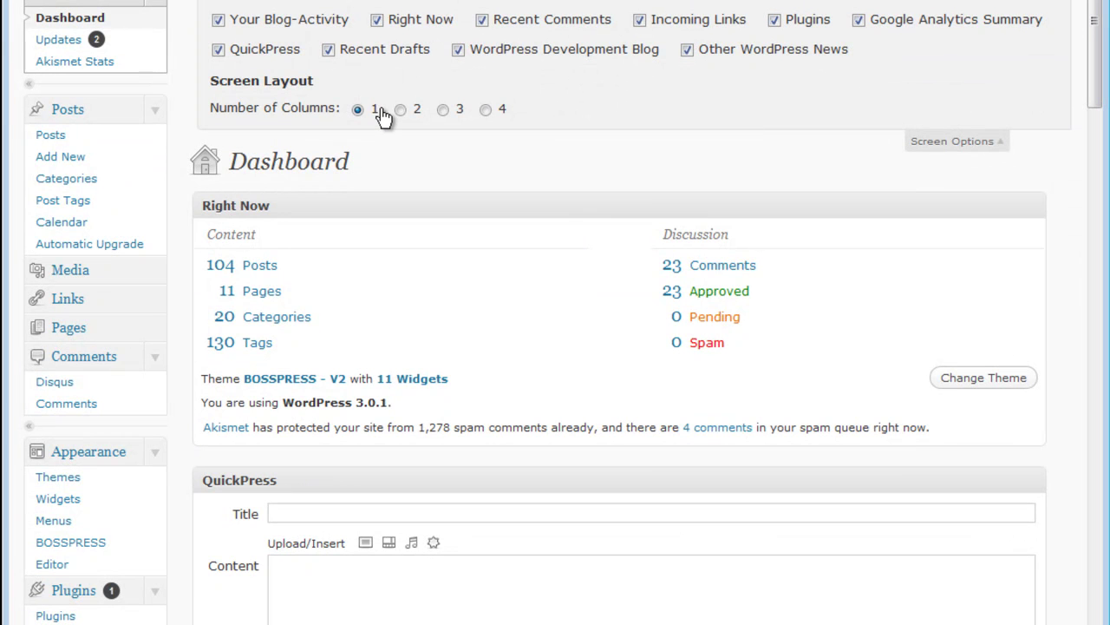
pyautogui.click(942, 143)
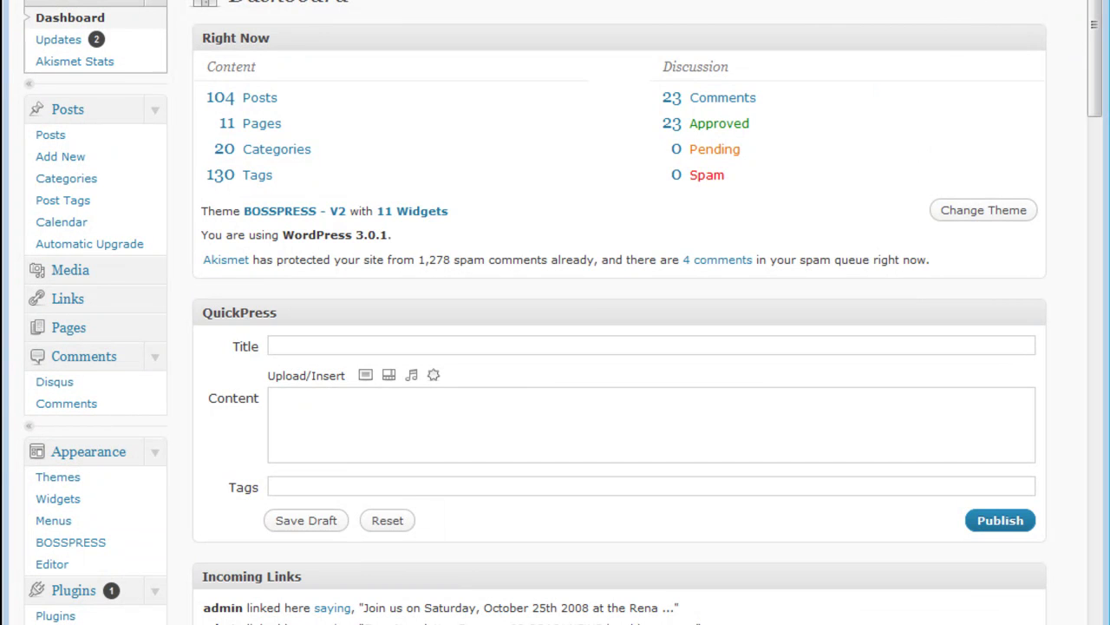
pyautogui.click(961, 1)
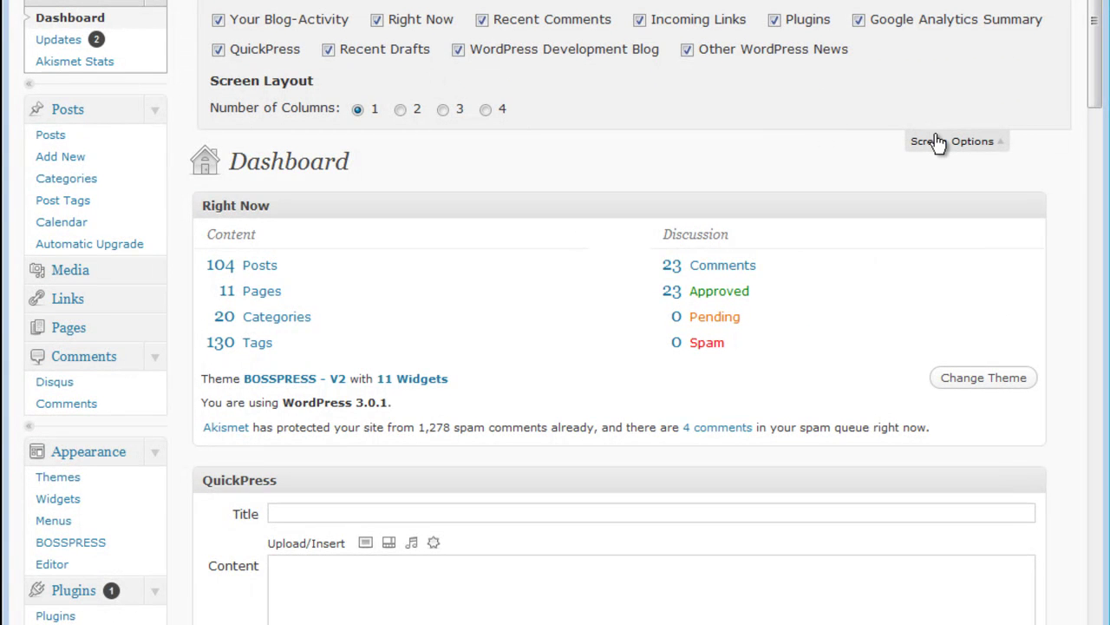
pyautogui.click(902, 140)
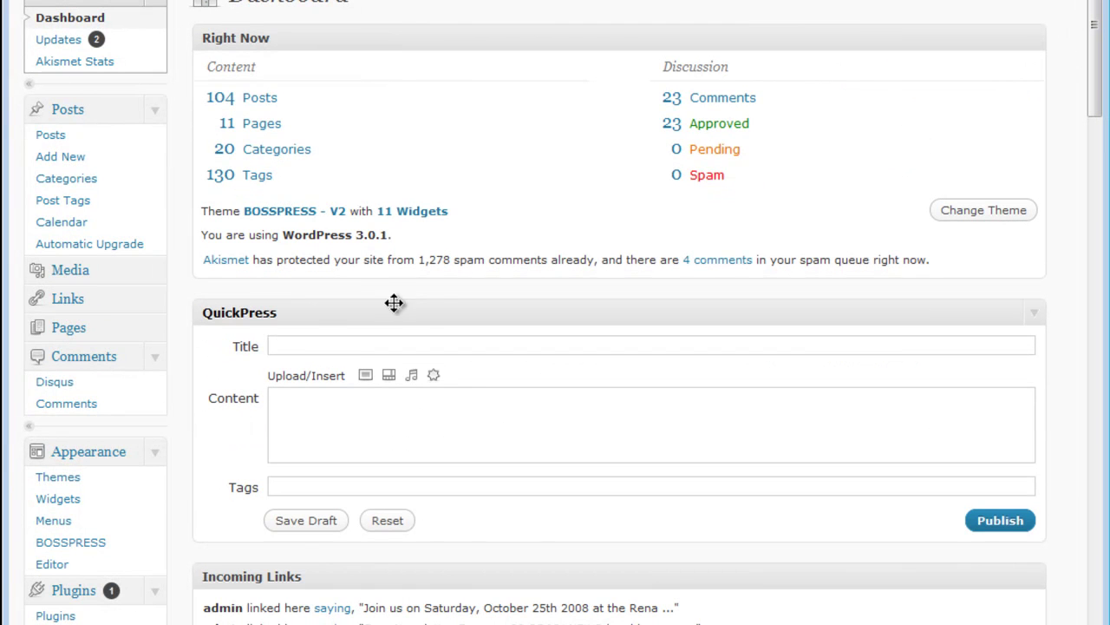
pyautogui.moveTo(434, 301); pyautogui.dragTo(399, 34)
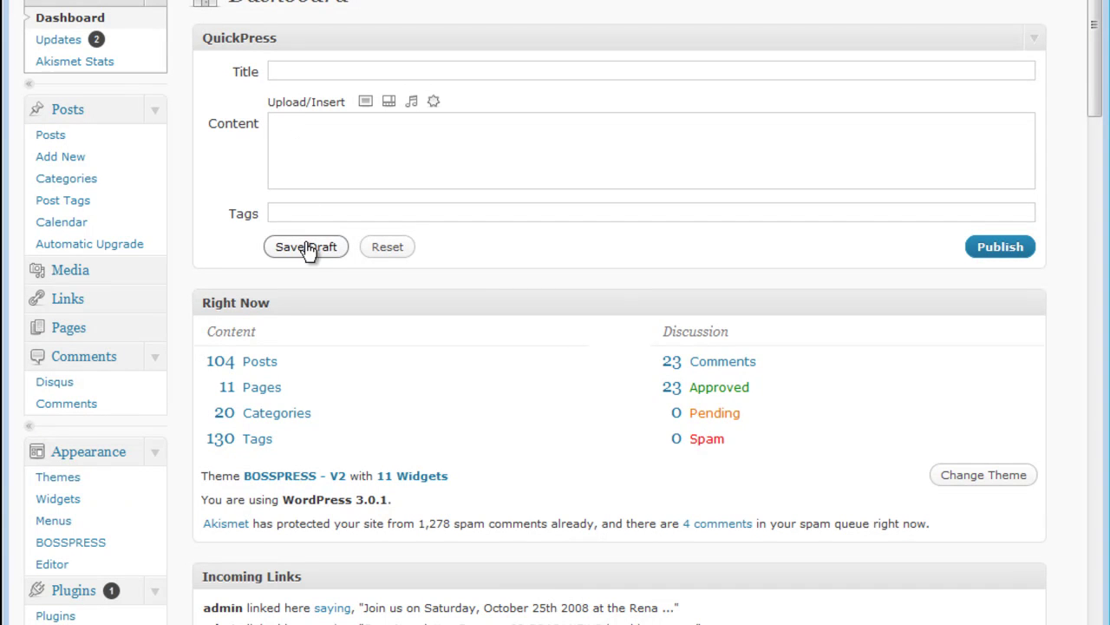
# Start a new post and title it "Webvantix Weekly Recap".
pyautogui.click(102, 167)
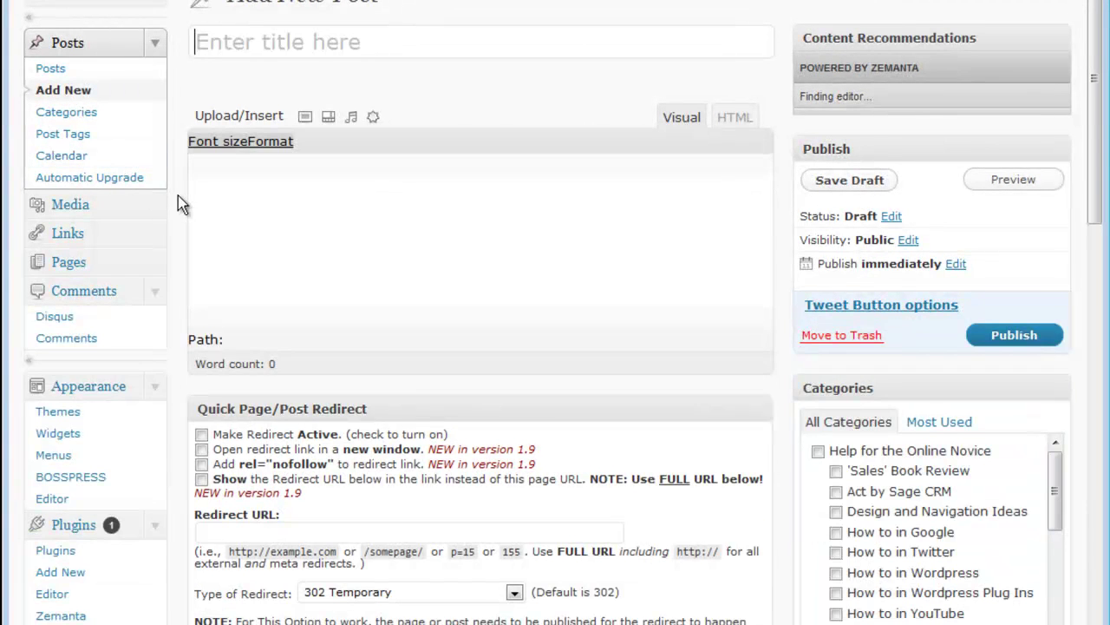
pyautogui.click(353, 54)
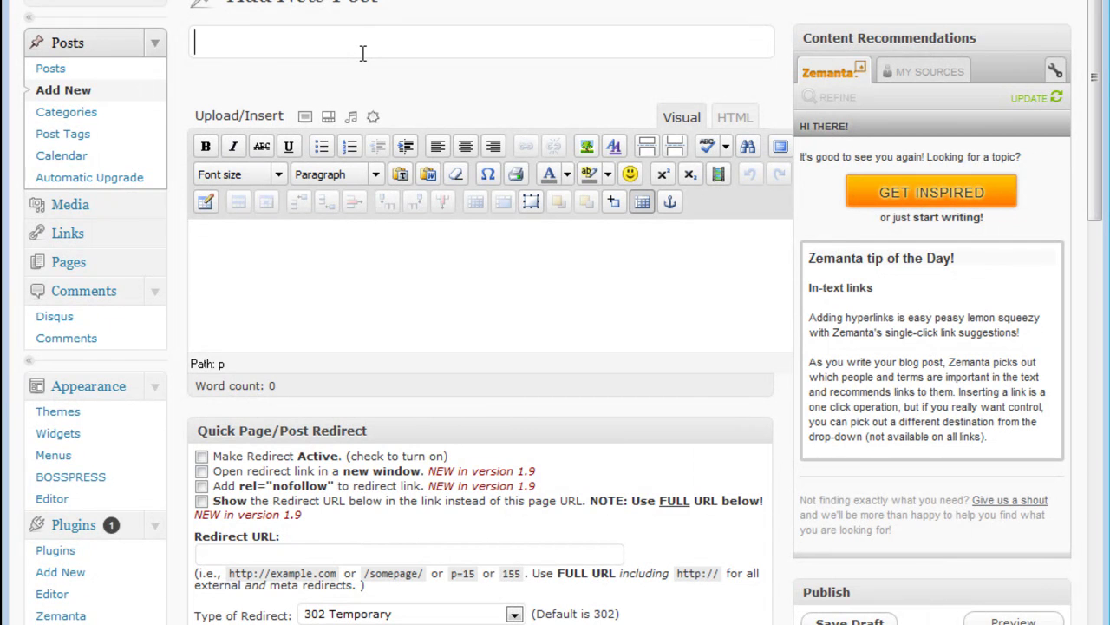
pyautogui.write('we')
pyautogui.press('BackSpace')
pyautogui.press('BackSpace')
pyautogui.write('Webvantix ')
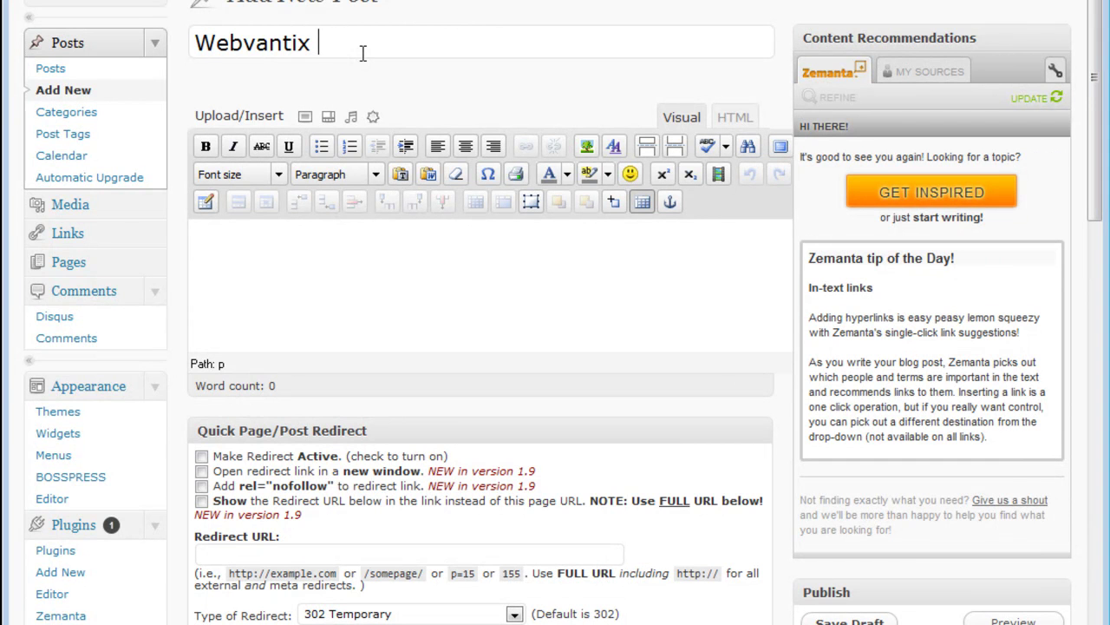
pyautogui.write('Weekly Recap')
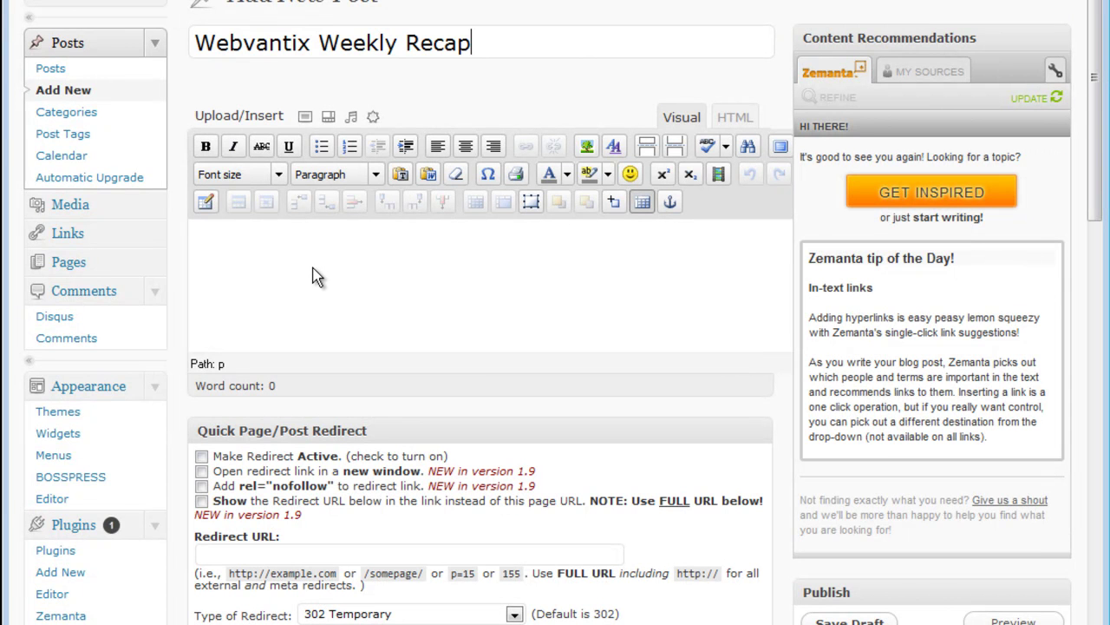
# Assign the post to the Weekly Recap category.
pyautogui.moveTo(1096, 203); pyautogui.dragTo(1101, 411)
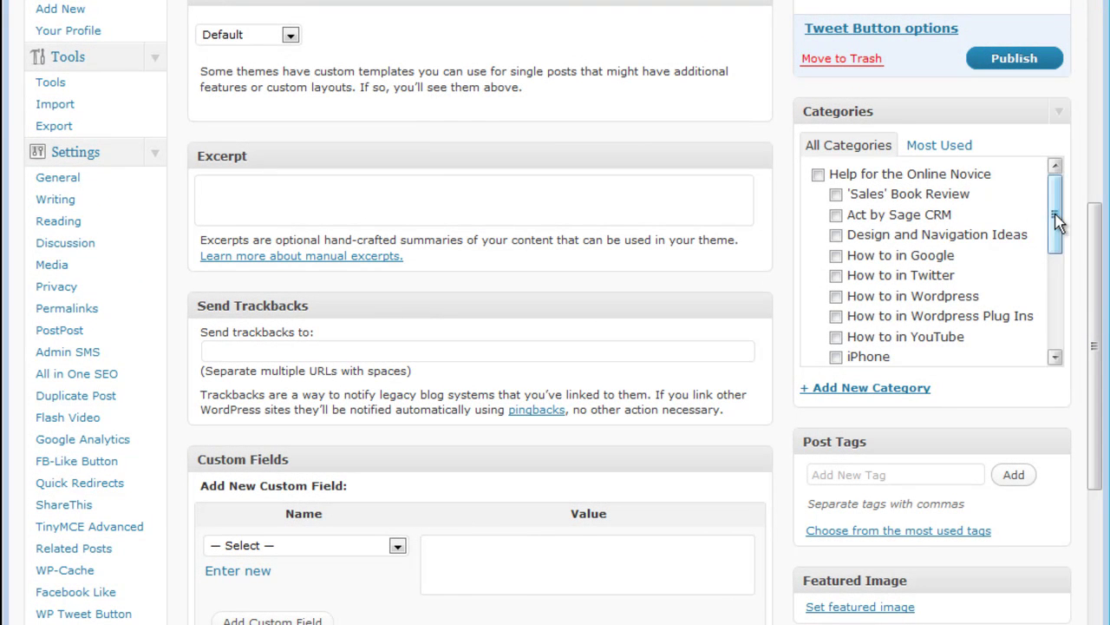
pyautogui.moveTo(1057, 217); pyautogui.dragTo(1059, 320)
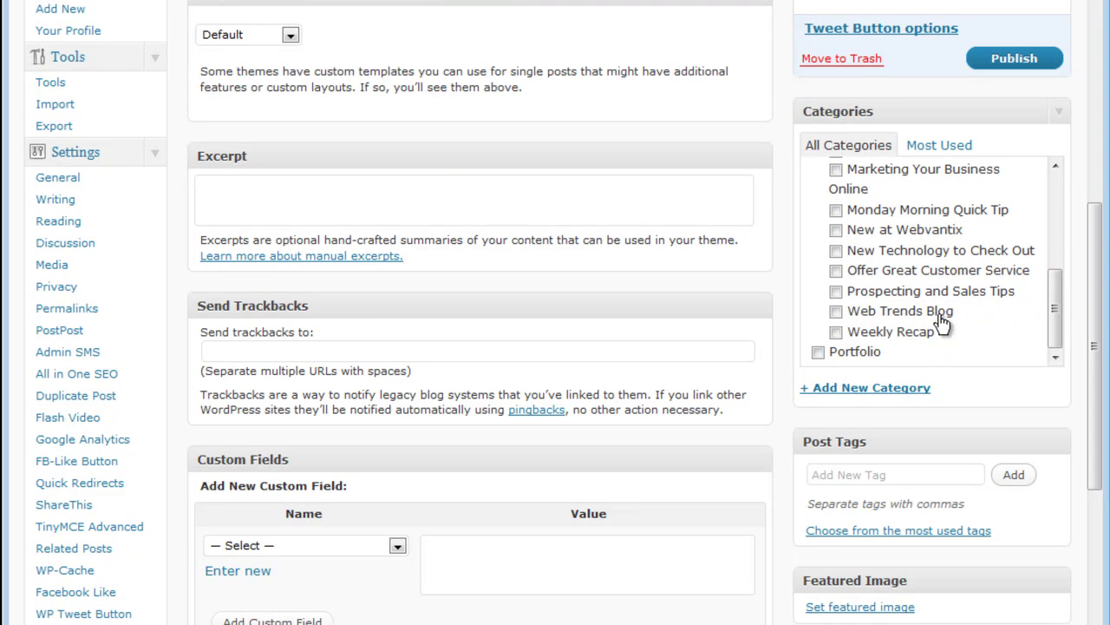
pyautogui.click(836, 333)
# Write the post body: "Webvantix weekly recap for September 20, 2010. Here is some initial text as an example.".
pyautogui.moveTo(1096, 261); pyautogui.dragTo(1082, 158)
pyautogui.scroll(6, 1083, 158)
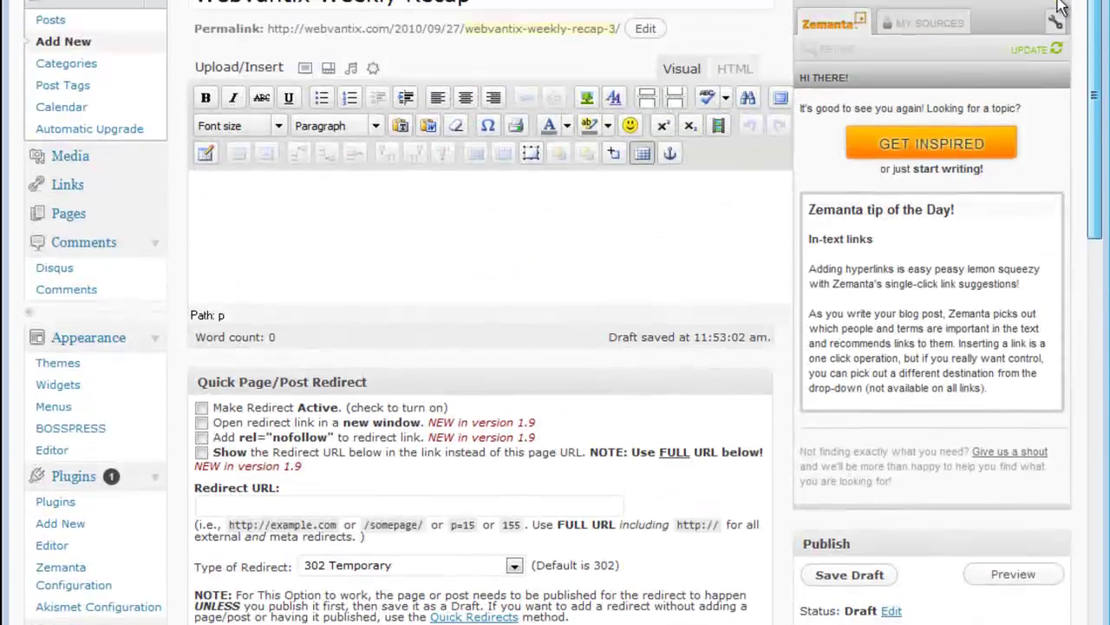
pyautogui.click(365, 276)
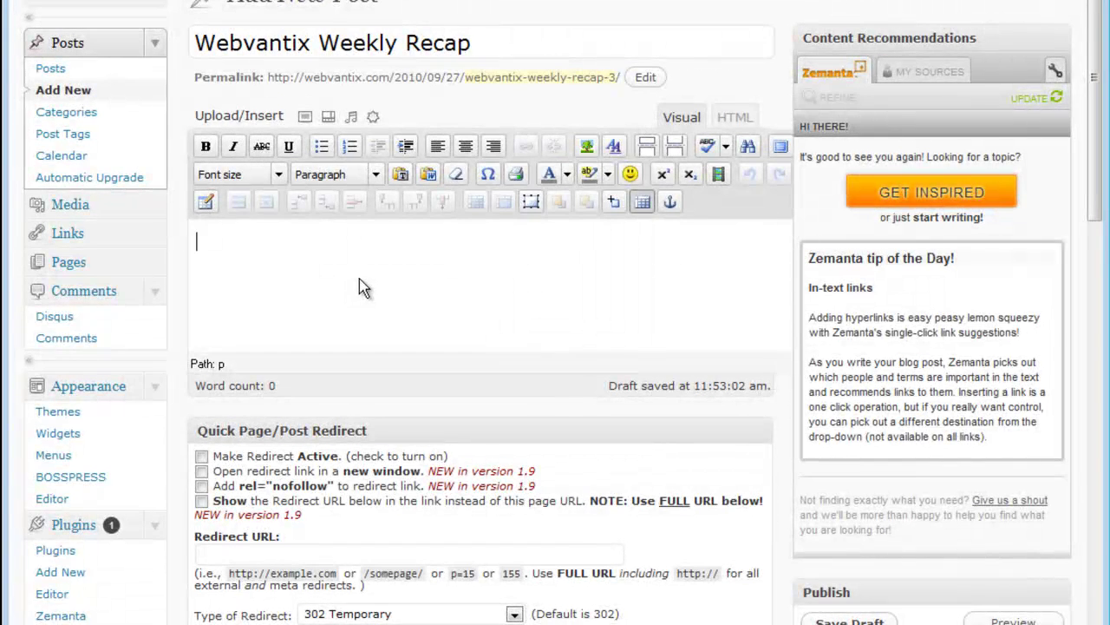
pyautogui.write('Weba')
pyautogui.press('BackSpace')
pyautogui.write('vantix weekly recap for ')
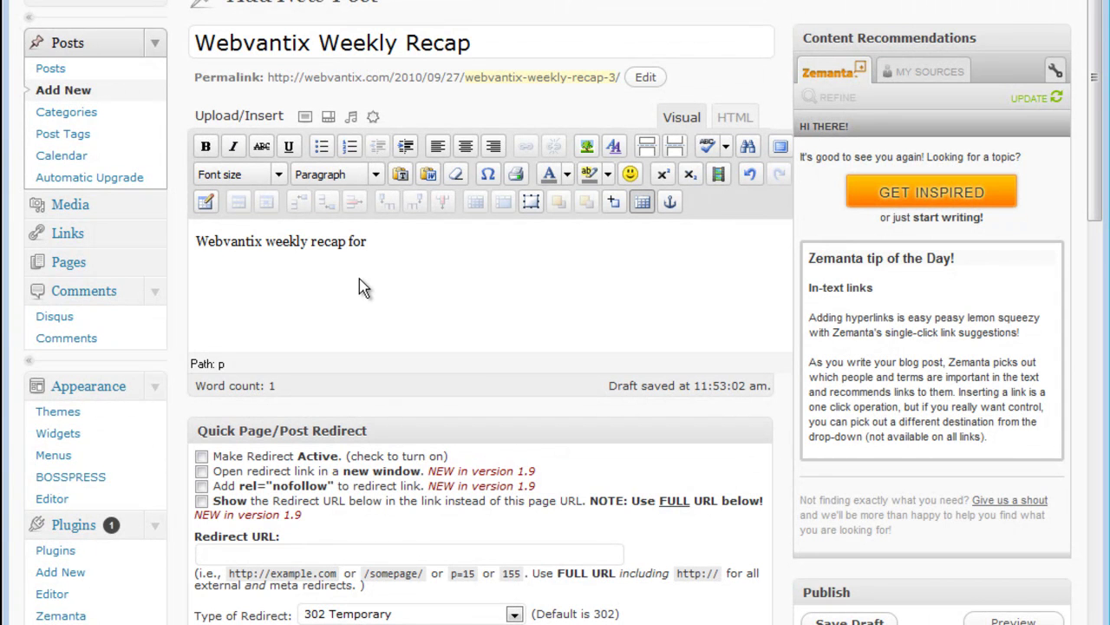
pyautogui.write('Setp')
pyautogui.press('BackSpace')
pyautogui.press('BackSpace')
pyautogui.write('p')
pyautogui.write('tember')
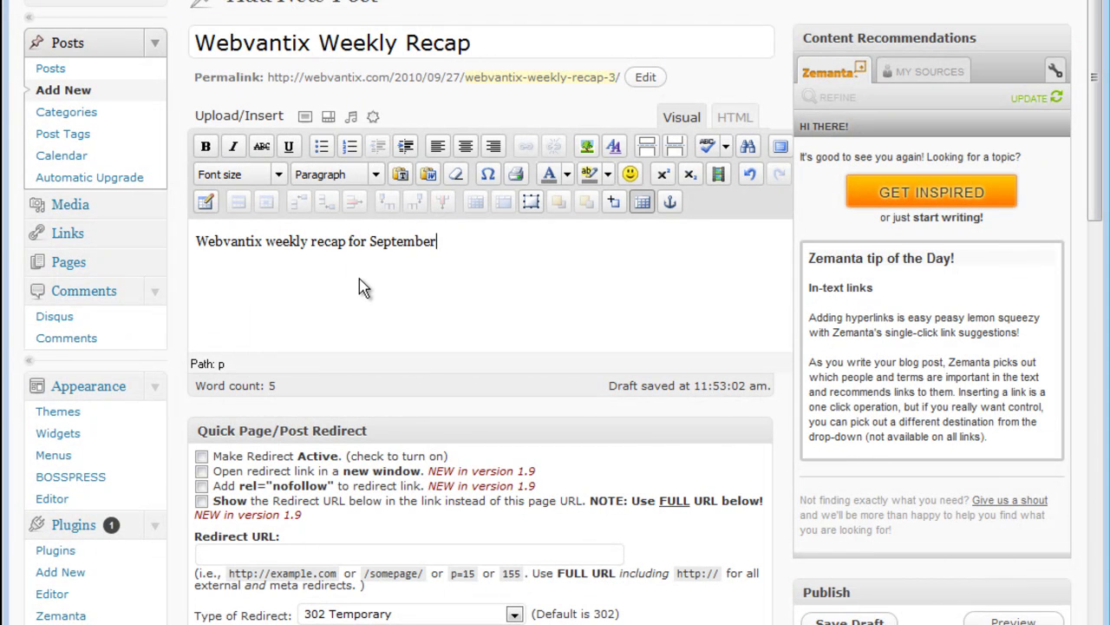
pyautogui.write(' 20, 2010.  Here is ')
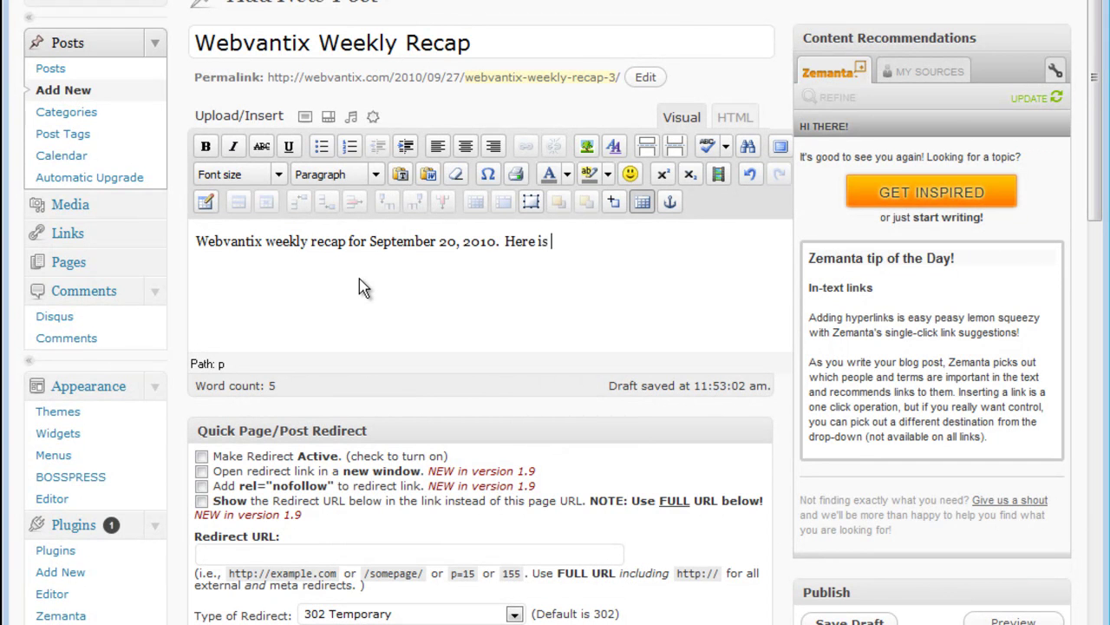
pyautogui.write('some initial text as ')
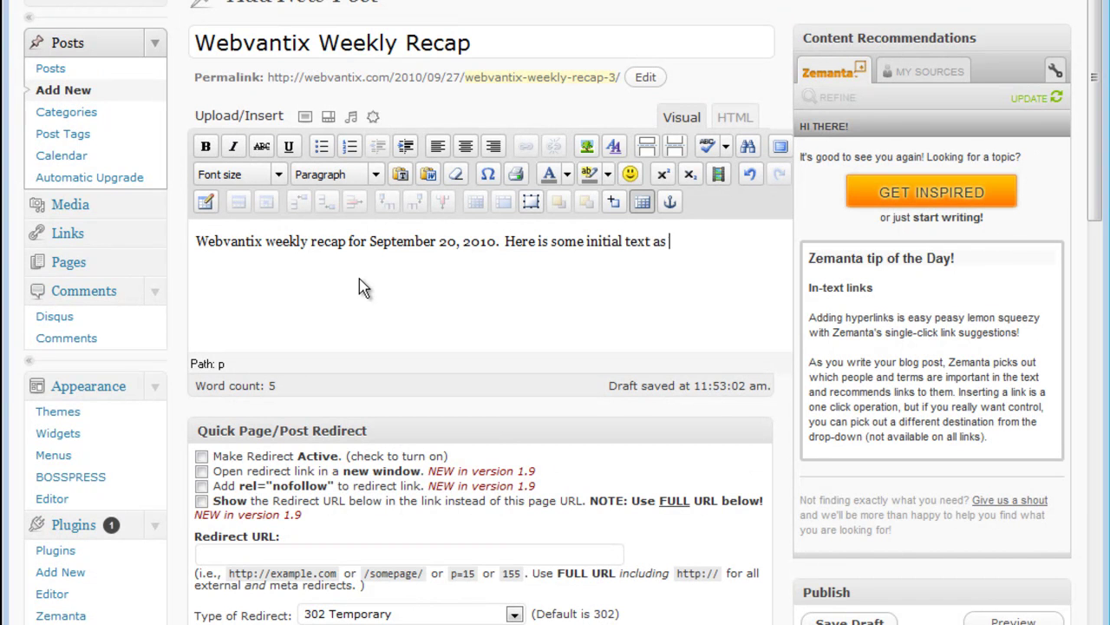
pyautogui.write('an example.')
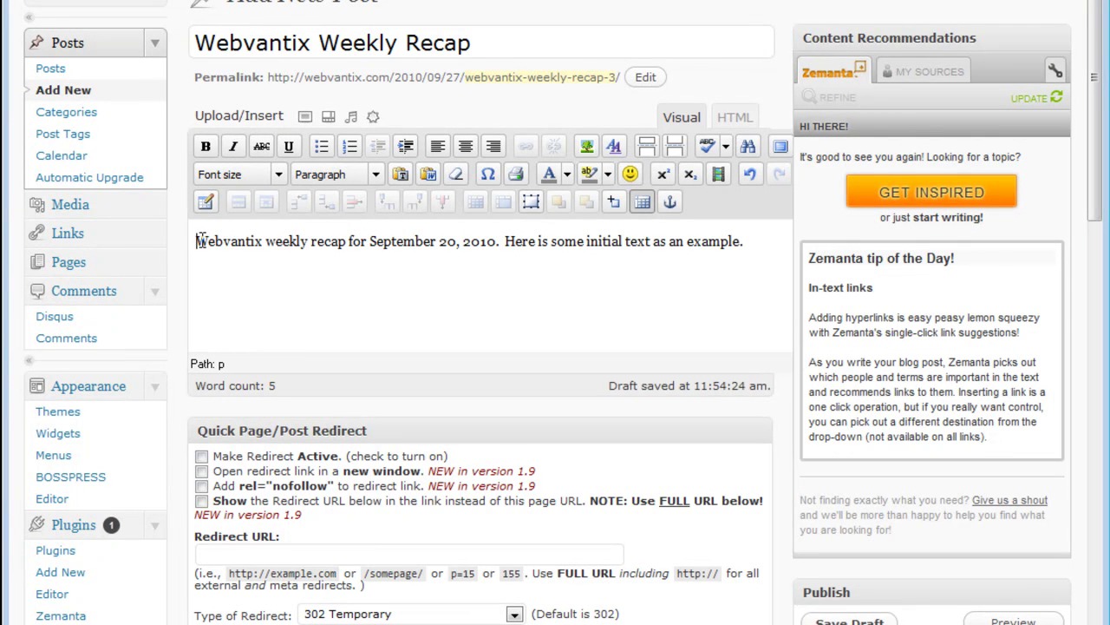
# Upload the Week's Review image and insert it before the body text, left-aligned at medium size.
pyautogui.click(305, 119)
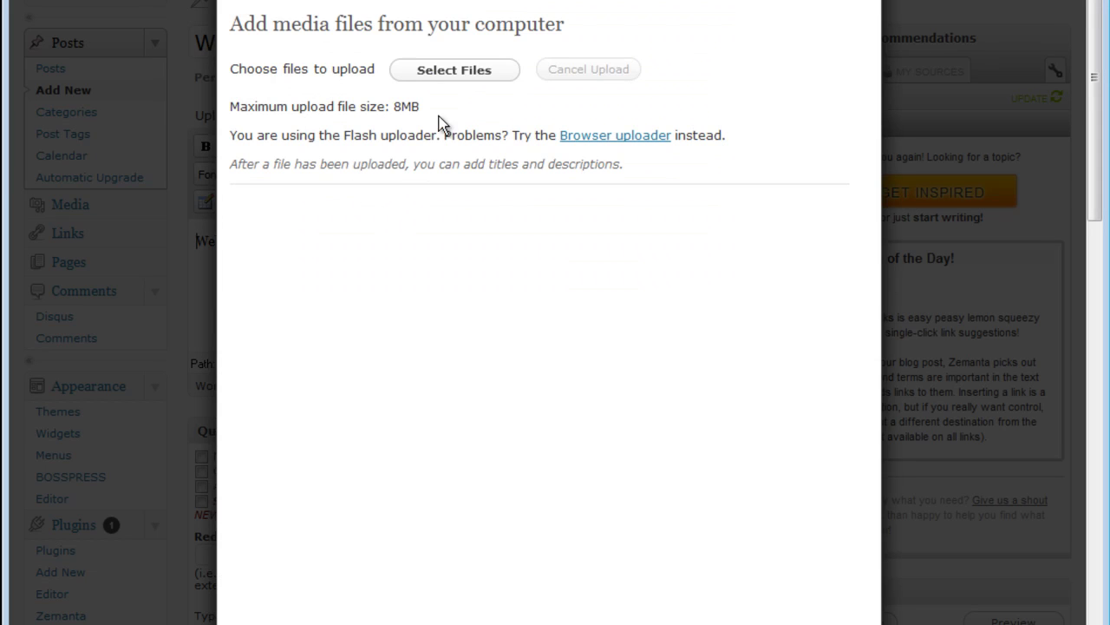
pyautogui.click(461, 73)
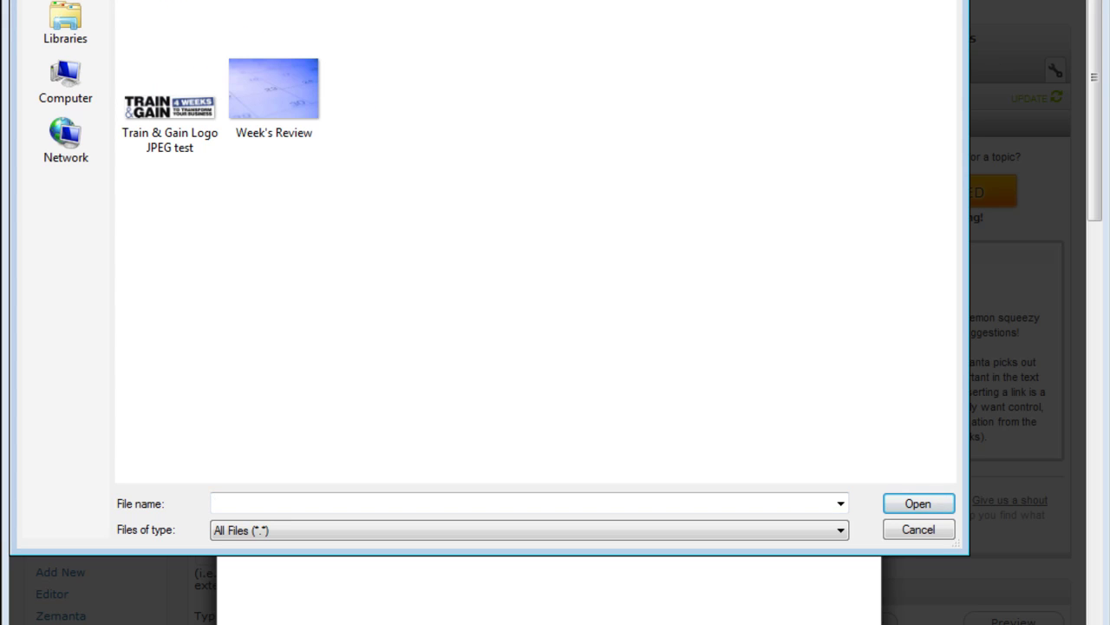
pyautogui.doubleClick(291, 99)
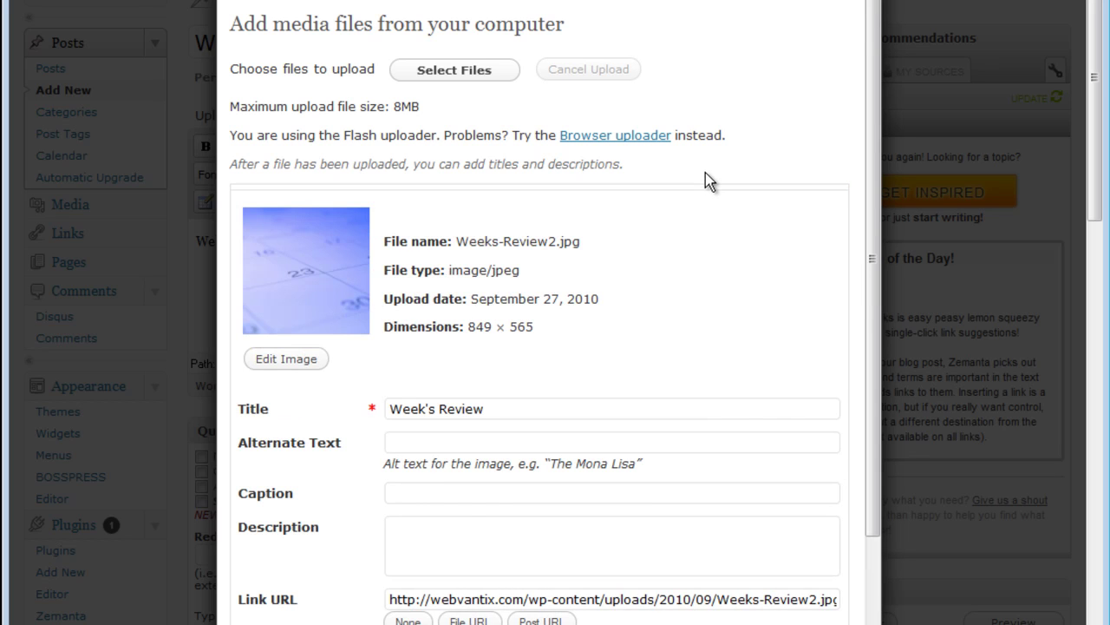
pyautogui.scroll(-2, 726, 193)
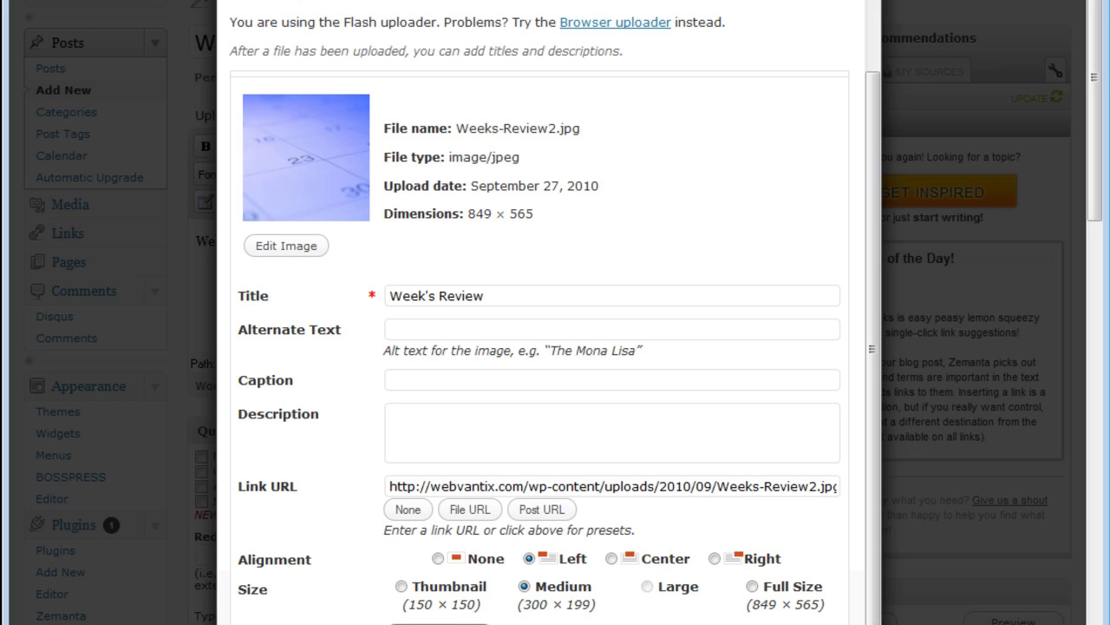
pyautogui.click(439, 624)
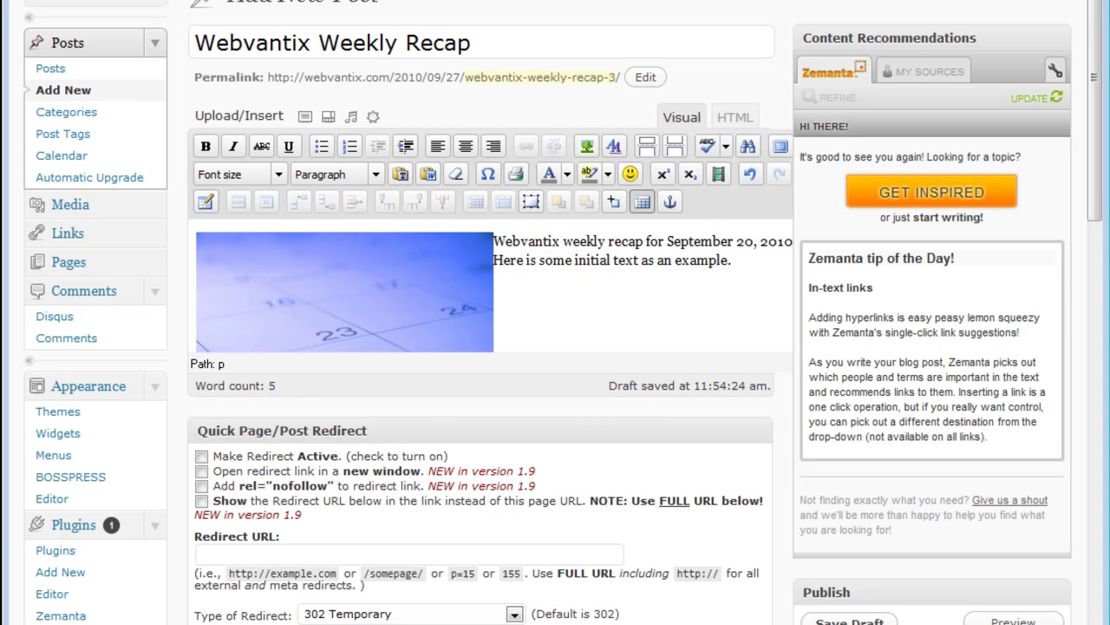
# Preview the post to check its image and text layout.
pyautogui.scroll(-3, 1095, 195)
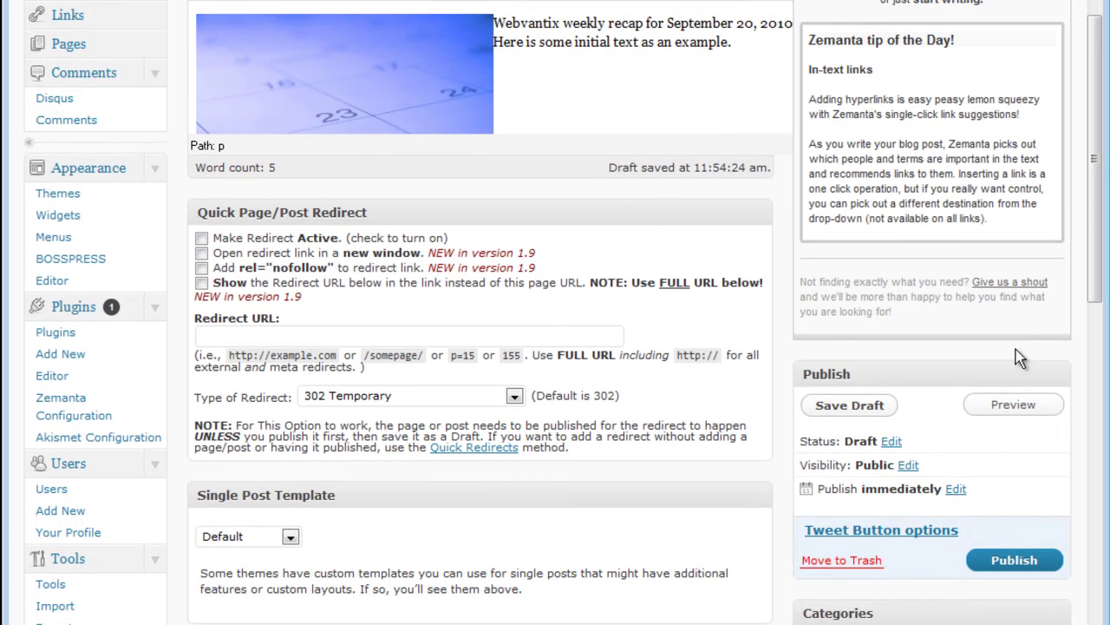
pyautogui.click(1020, 411)
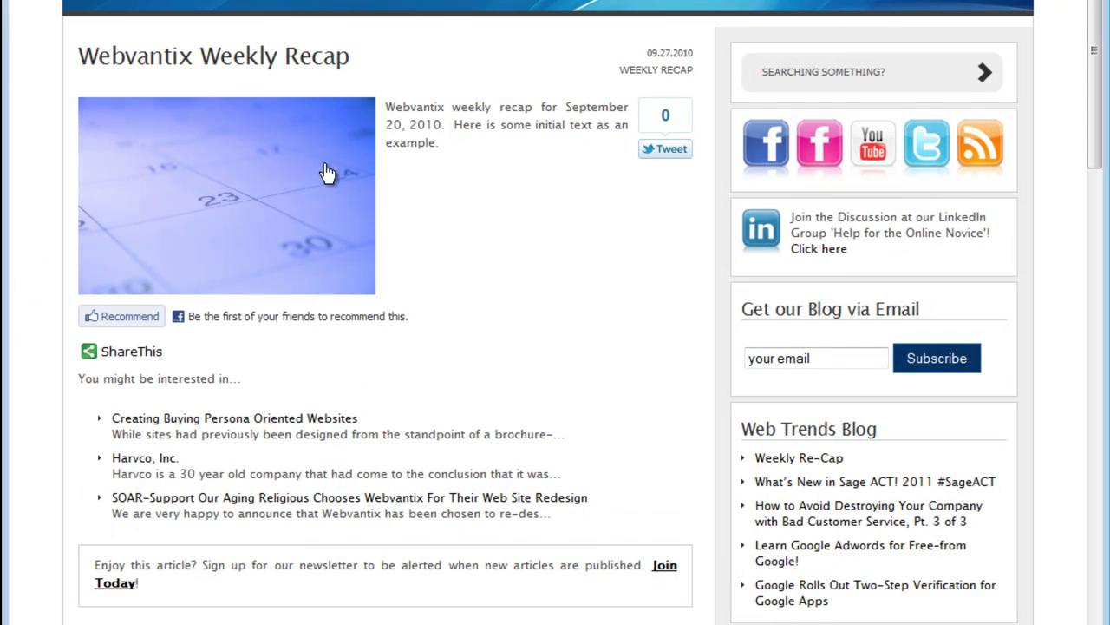
pyautogui.moveTo(321, 174)
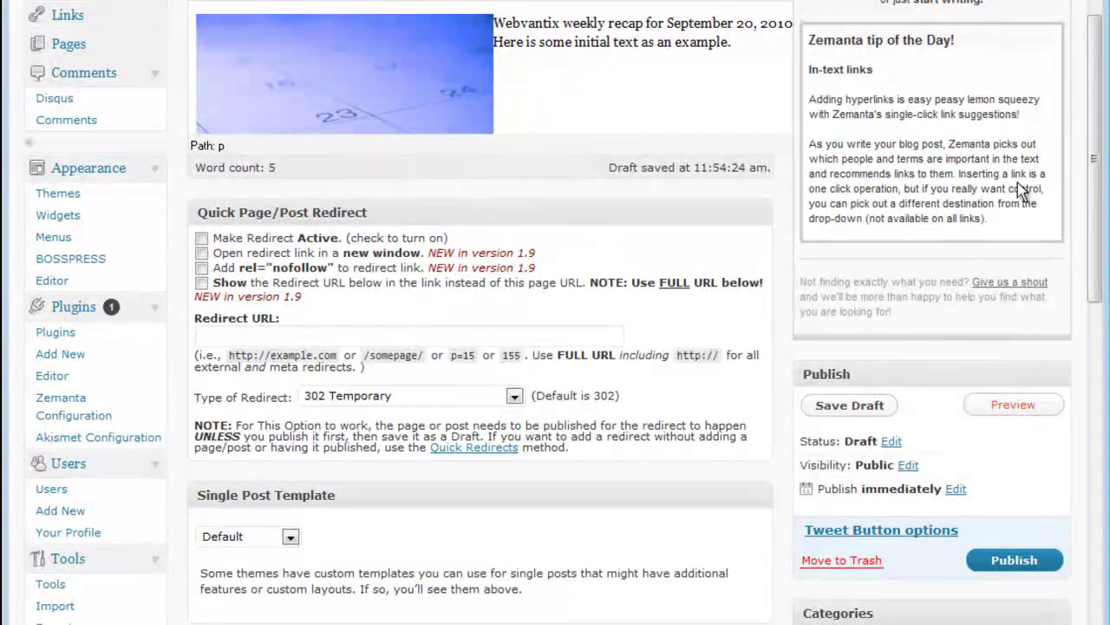
# Look over the excerpt and All in One SEO Pack fields and add the post tag "webvantix weekly recap".
pyautogui.moveTo(1095, 158); pyautogui.dragTo(1103, 302)
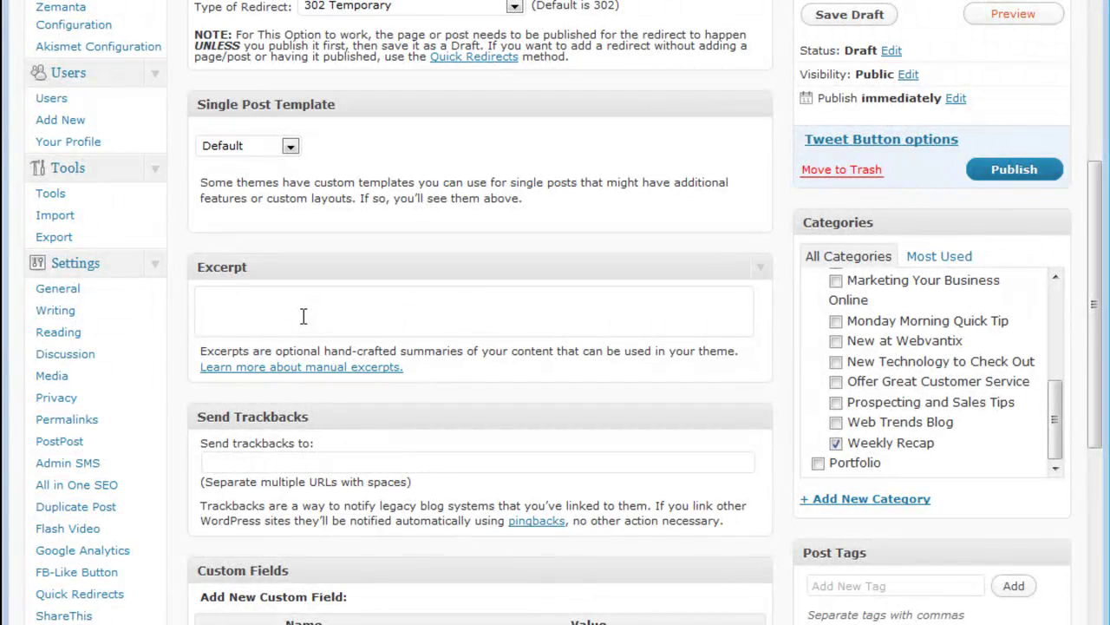
pyautogui.moveTo(1098, 346); pyautogui.dragTo(1099, 594)
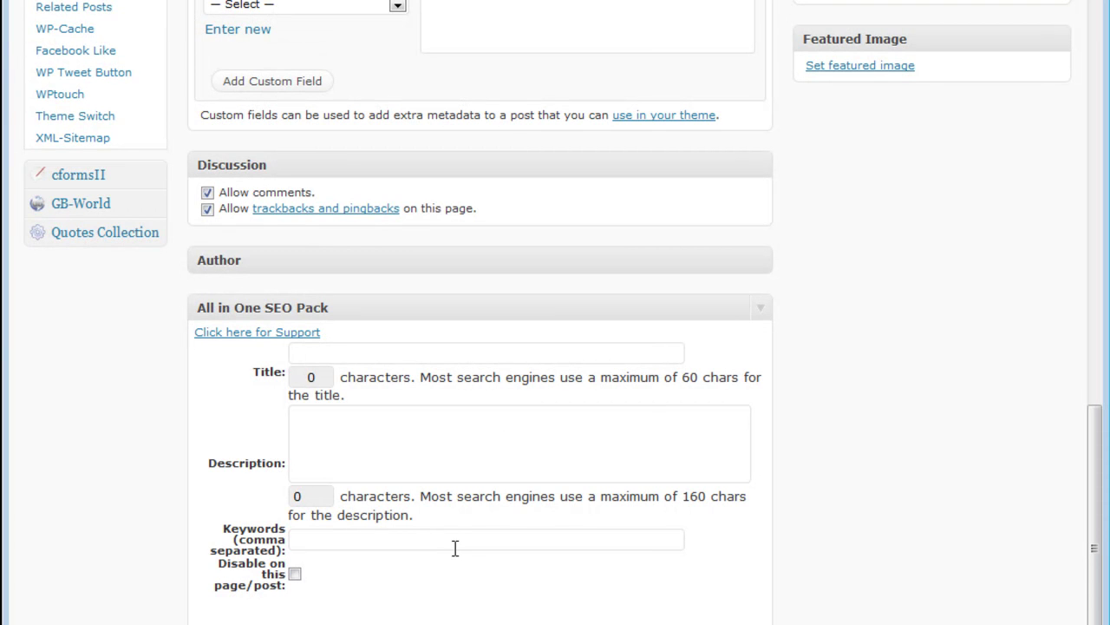
pyautogui.moveTo(1095, 550); pyautogui.dragTo(1094, 322)
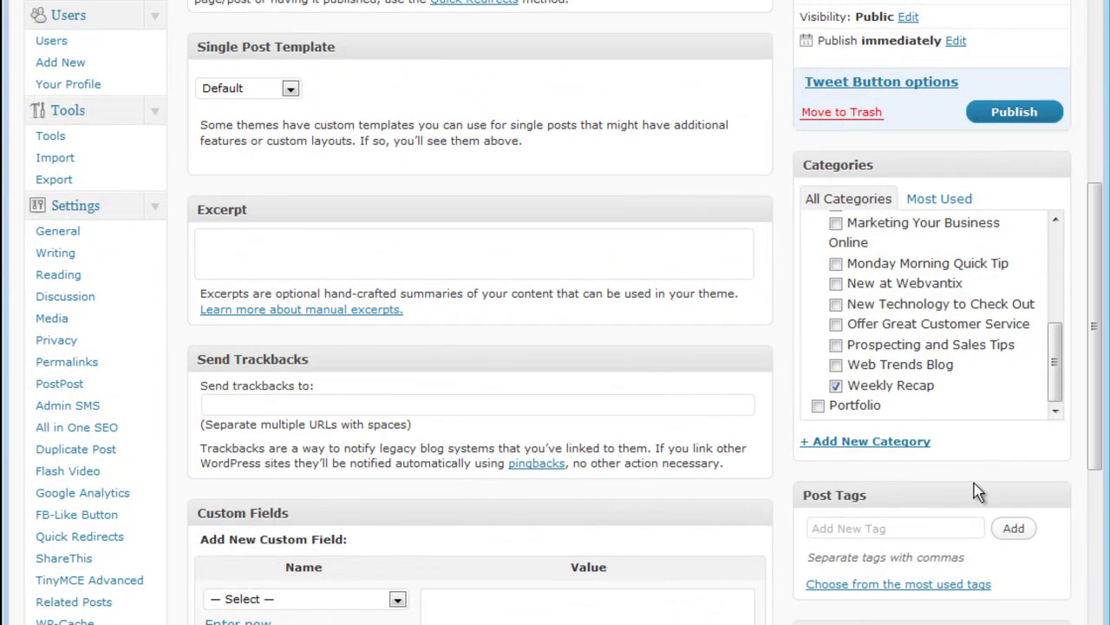
pyautogui.click(899, 531)
pyautogui.write('web')
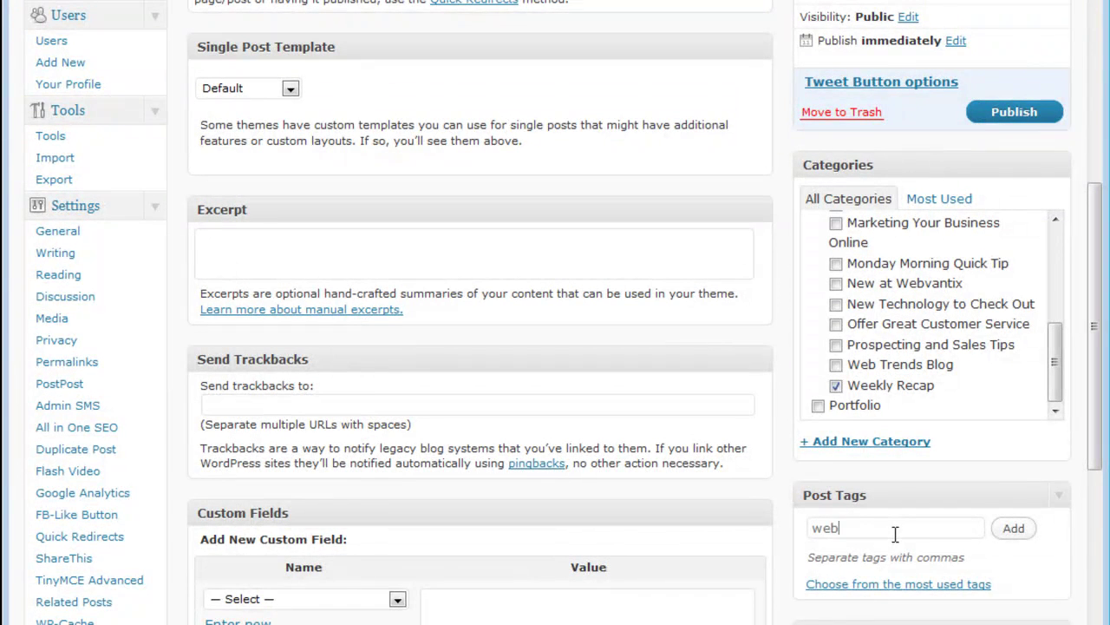
pyautogui.write('vantix weekly recap')
pyautogui.click(1011, 538)
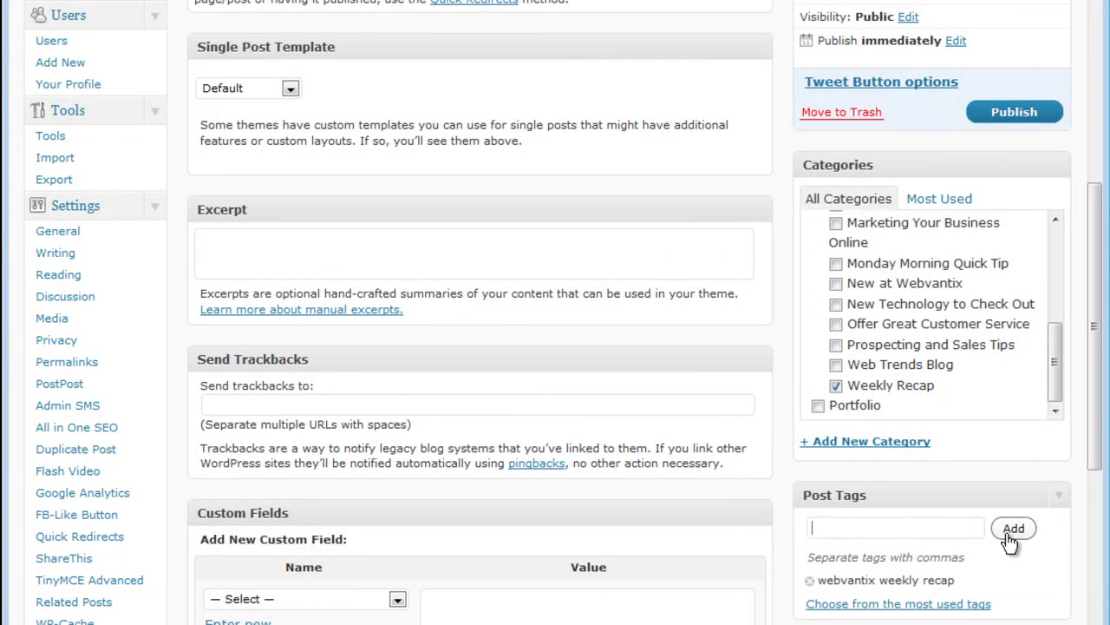
# Return to the post's Publish box.
pyautogui.moveTo(1093, 374); pyautogui.dragTo(1098, 255)
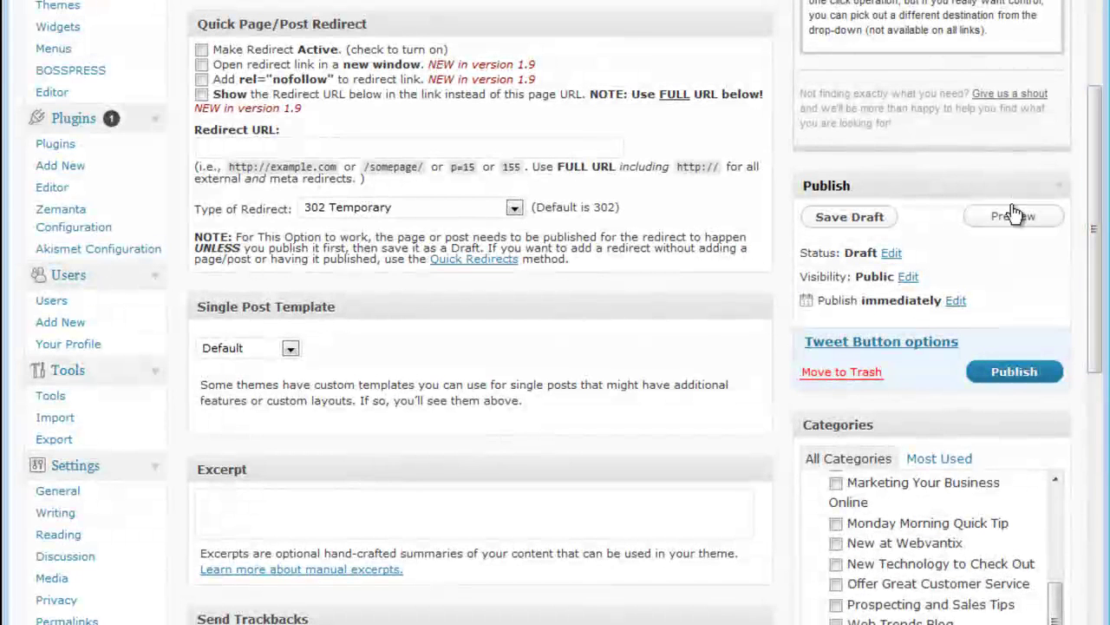